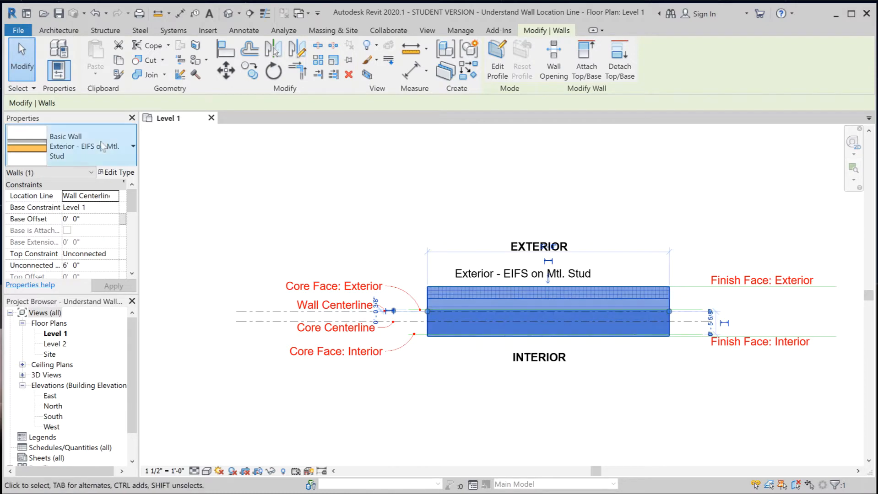
Open the layer structure of the selected Exterior - EIFS on Mtl. Stud wall type and widen its Material column.
left_click(117, 172)
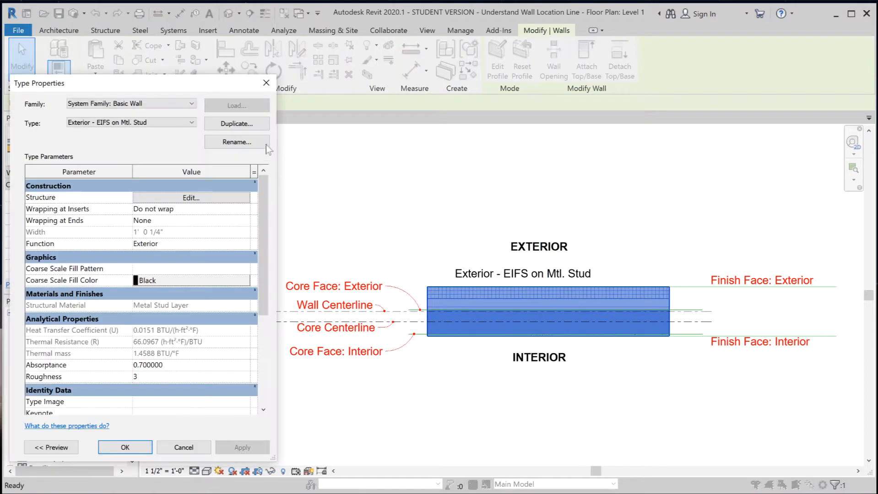
left_click(193, 199)
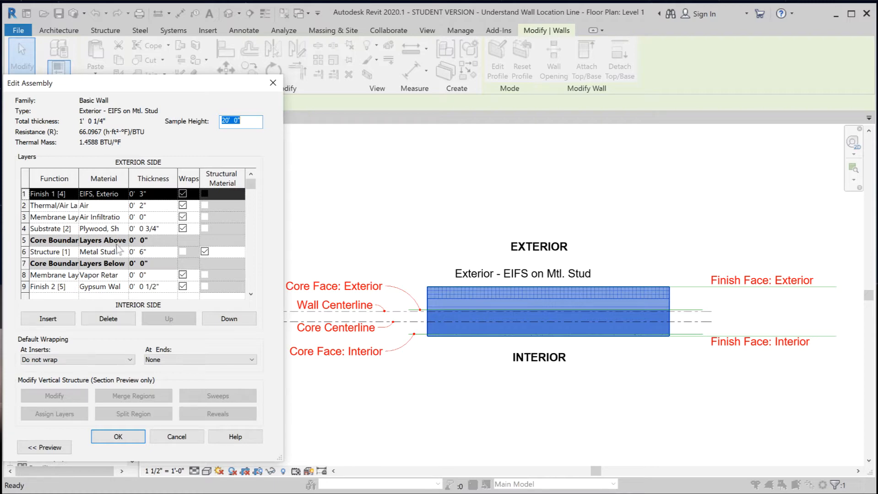
left_click_drag(129, 179, 147, 180)
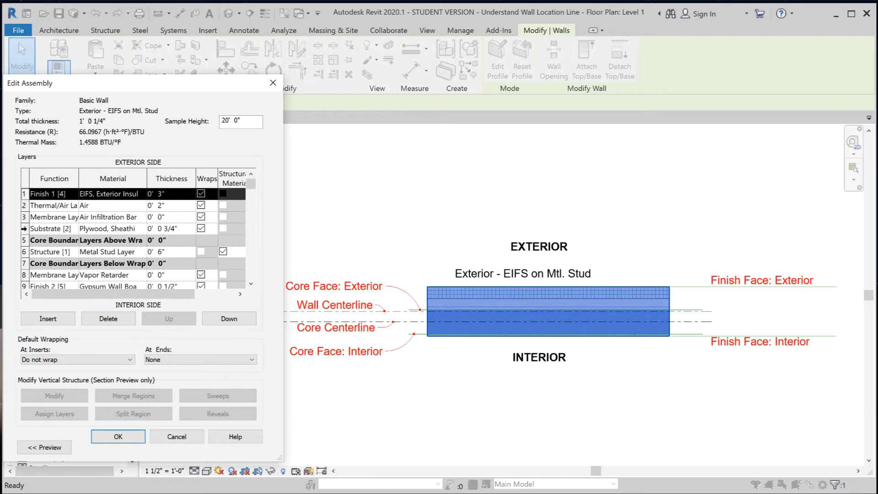
Move the plywood Substrate [2] layer inside the exterior core boundary, and move it back out above the boundary.
left_click(25, 229)
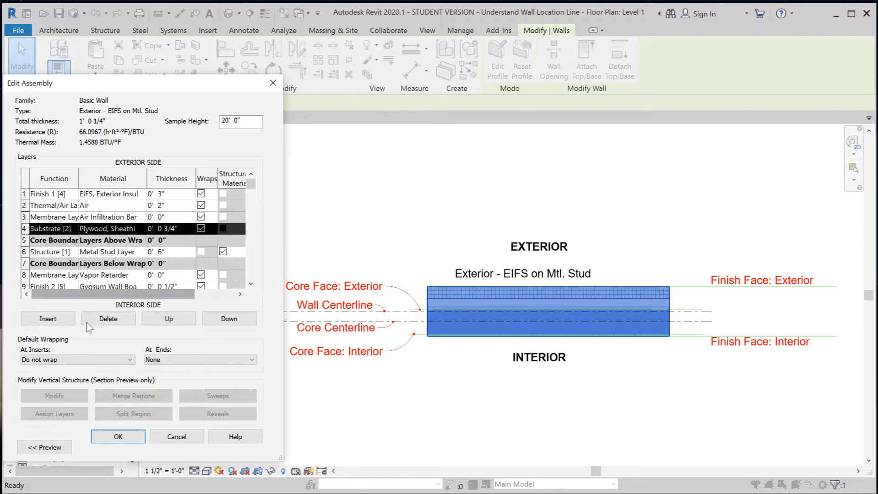
left_click(231, 321)
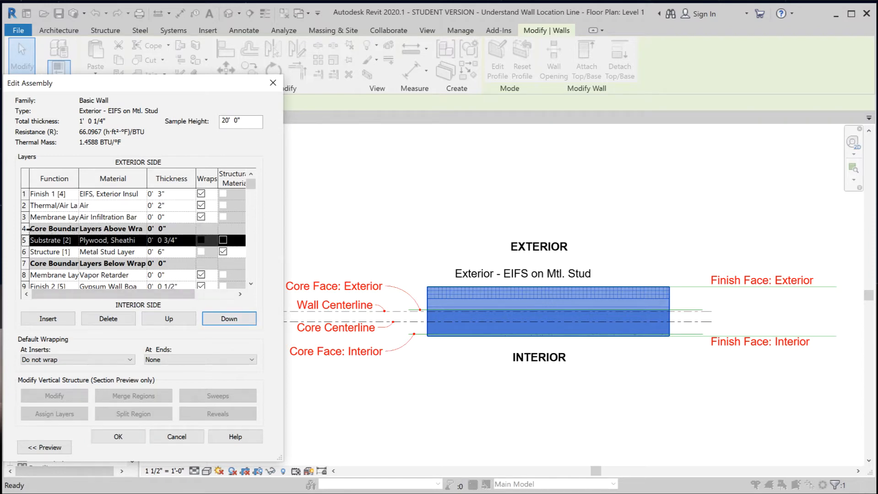
left_click(26, 229)
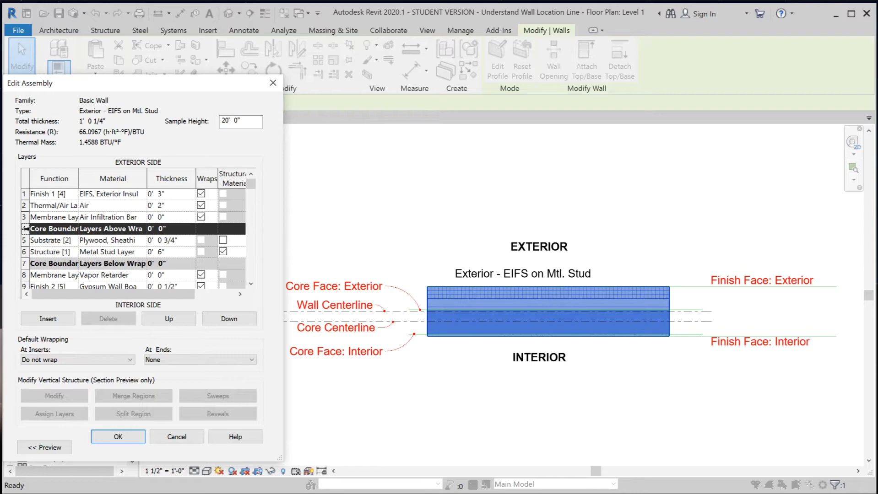
left_click(25, 241)
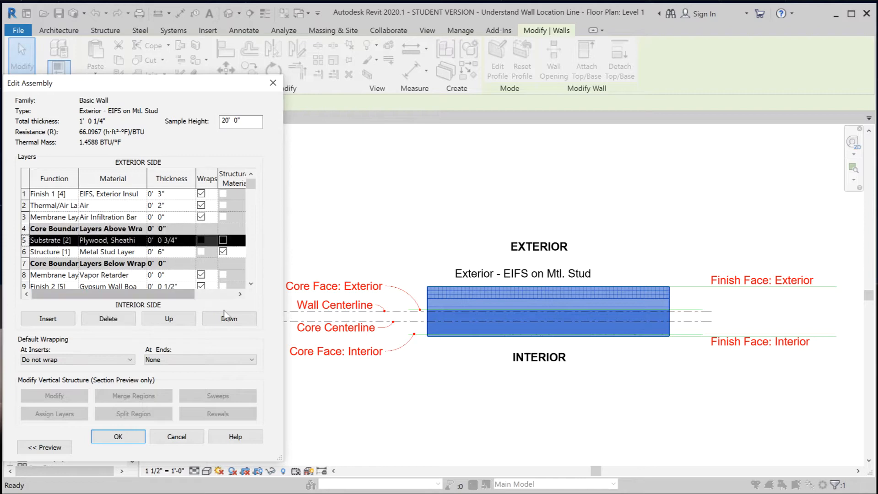
left_click(180, 319)
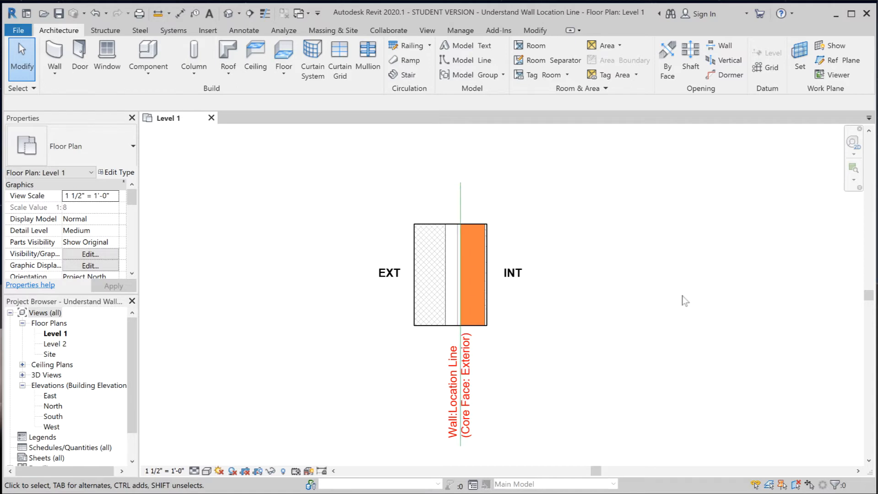
Change the Exterior - CMU on Mtl. Stud wall to the type Exterior - PLS-PLY/6WD/GWB.
left_click(483, 248)
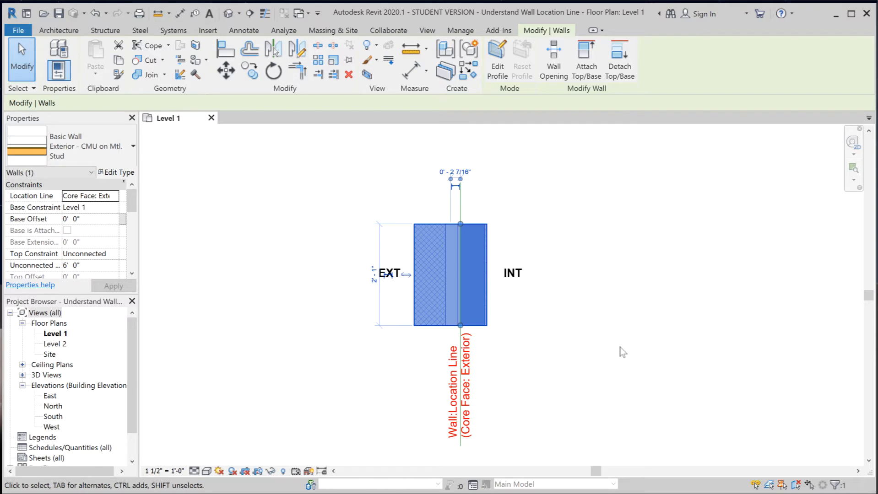
key("Escape")
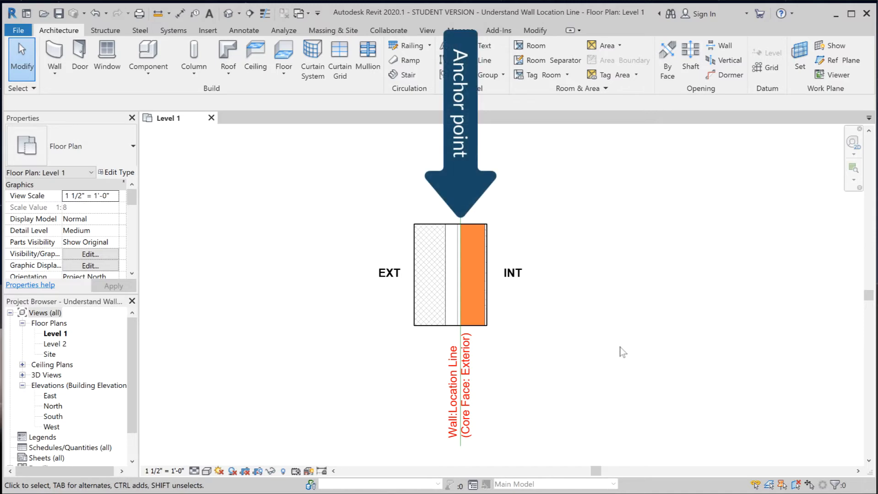
left_click(485, 320)
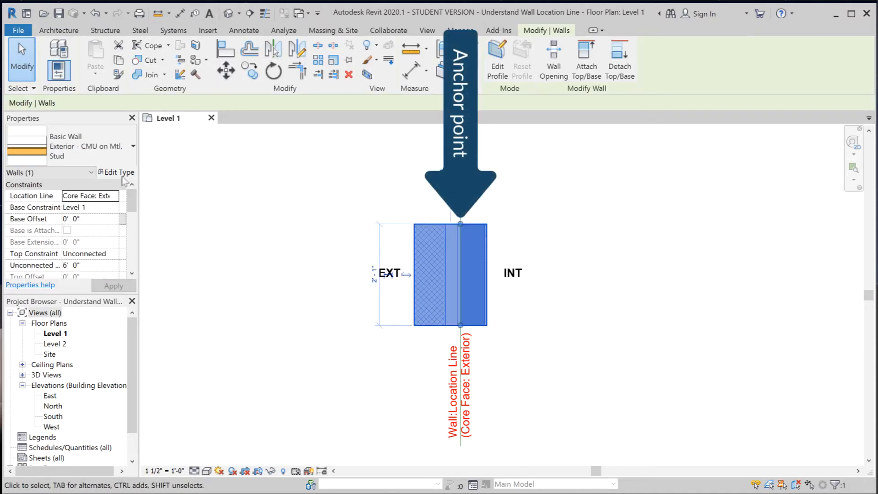
left_click(92, 146)
left_click(82, 349)
left_click(646, 414)
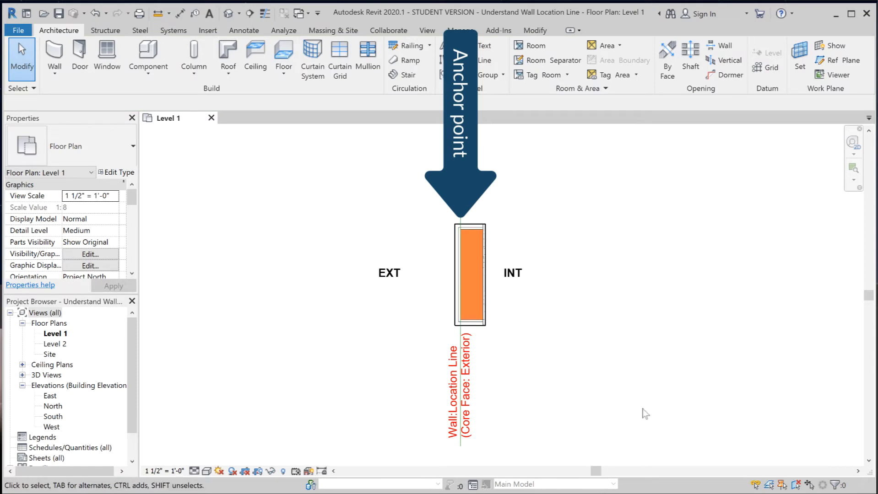
Change the Exterior - PLS-PLY/6WD/GWB wall to the type Exterior - EIFS on Mtl. Stud.
left_click(485, 325)
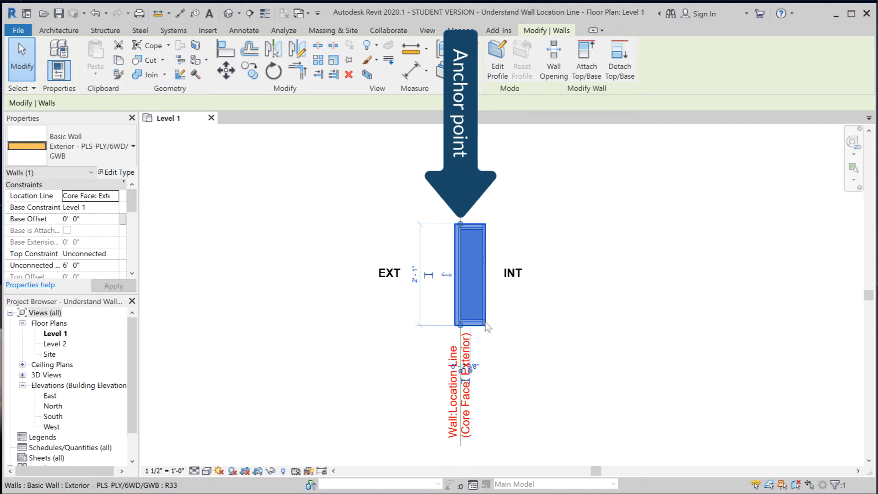
left_click(647, 349)
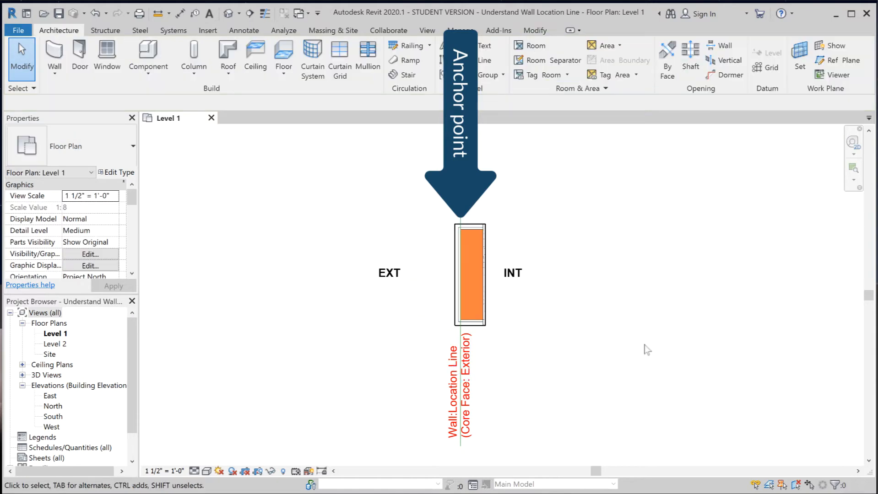
left_click(485, 325)
left_click(90, 157)
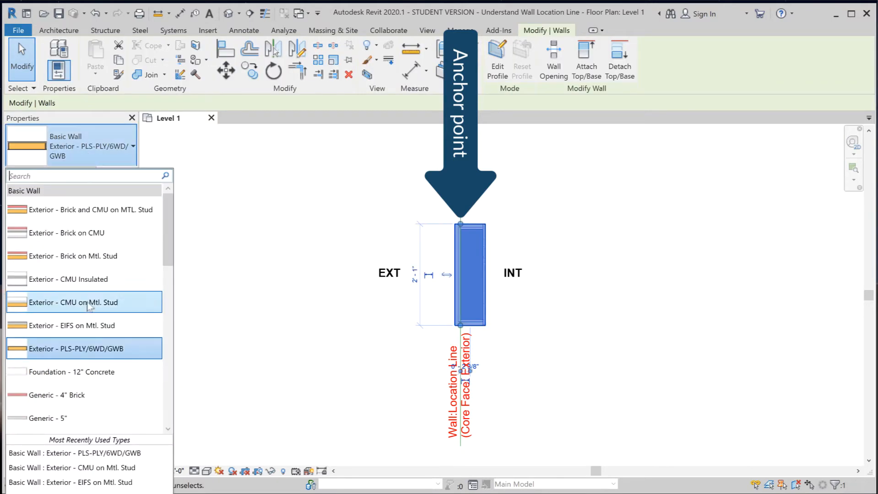
left_click(92, 326)
left_click(220, 329)
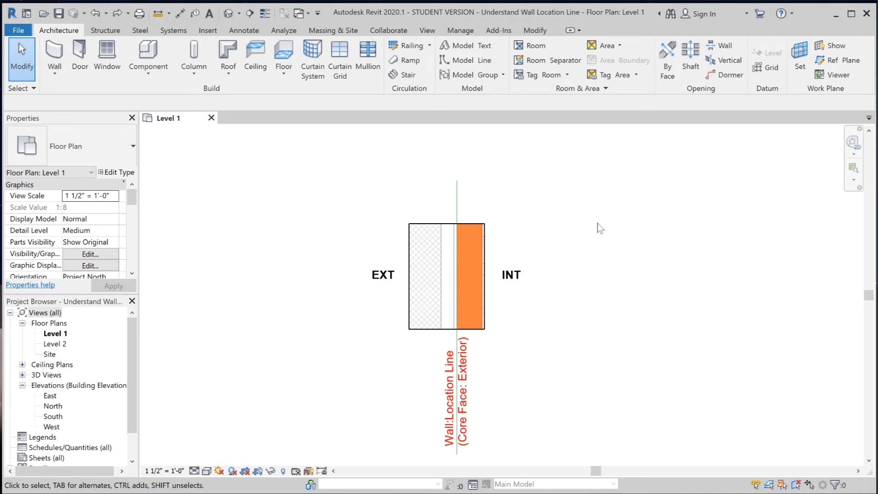
Flip the exterior and interior sides of the CMU wall about its Core Face: Exterior location line.
left_click(479, 248)
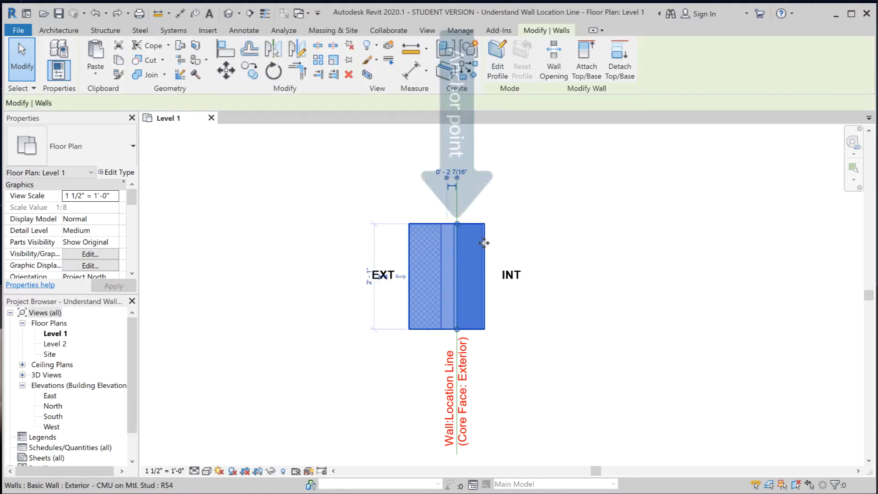
left_click(403, 277)
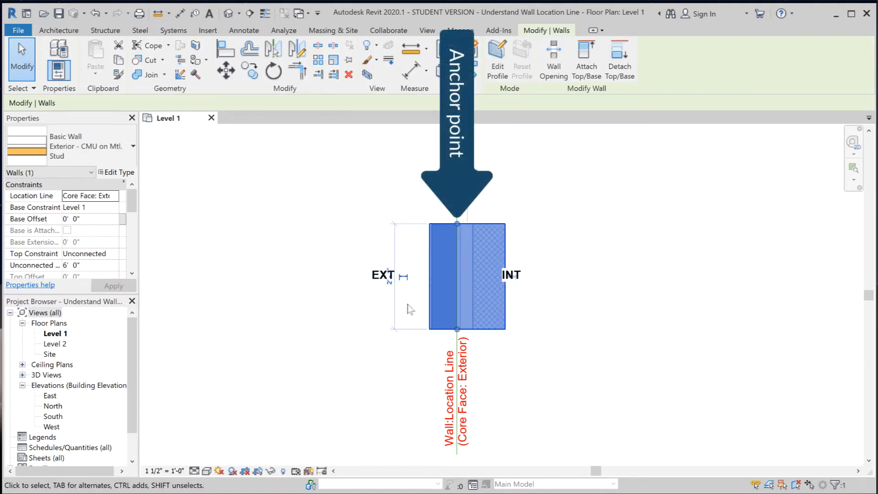
left_click(402, 276)
left_click(680, 343)
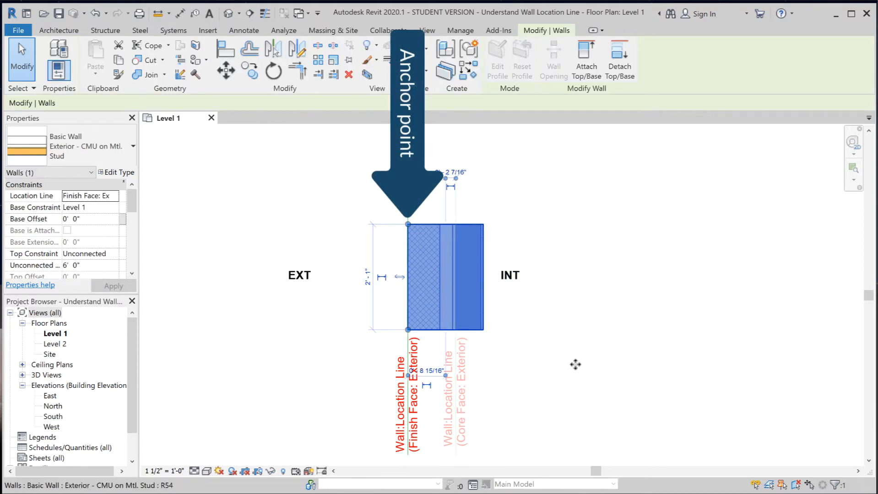
Flip the CMU wall that has Finish Face: Exterior as its location line.
left_click(656, 383)
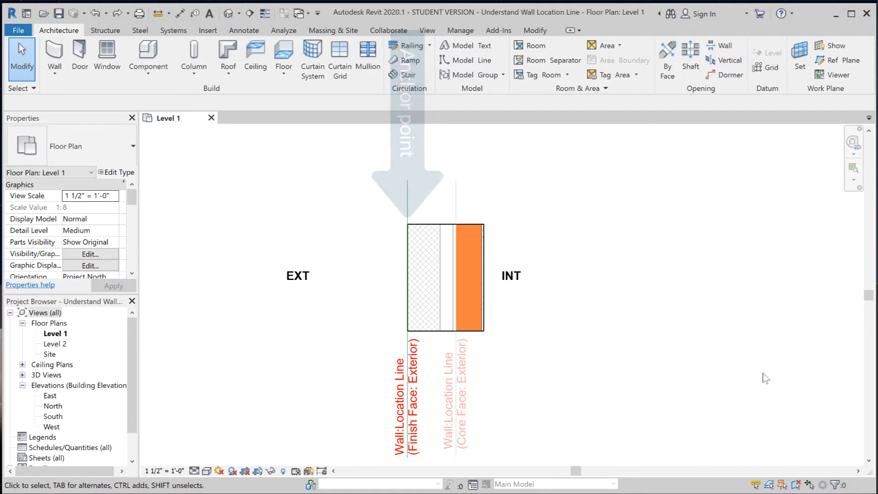
left_click(443, 231)
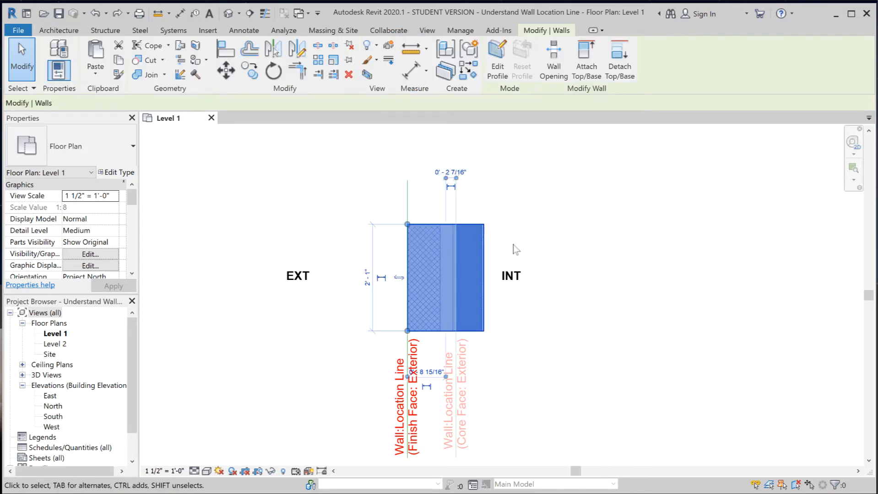
key("space")
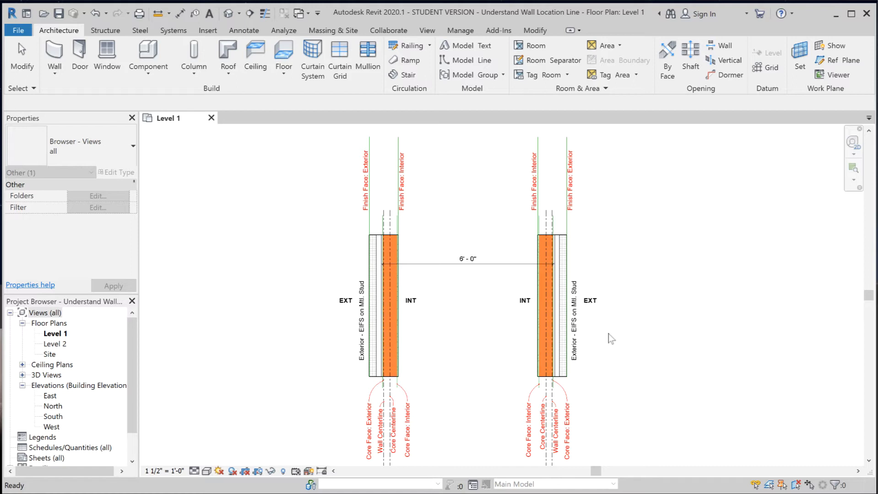
Change the right-hand EIFS wall, located by its Core Face: Exterior, to the type Exterior - PLS-PLY/6WD/GWB.
left_click(609, 334)
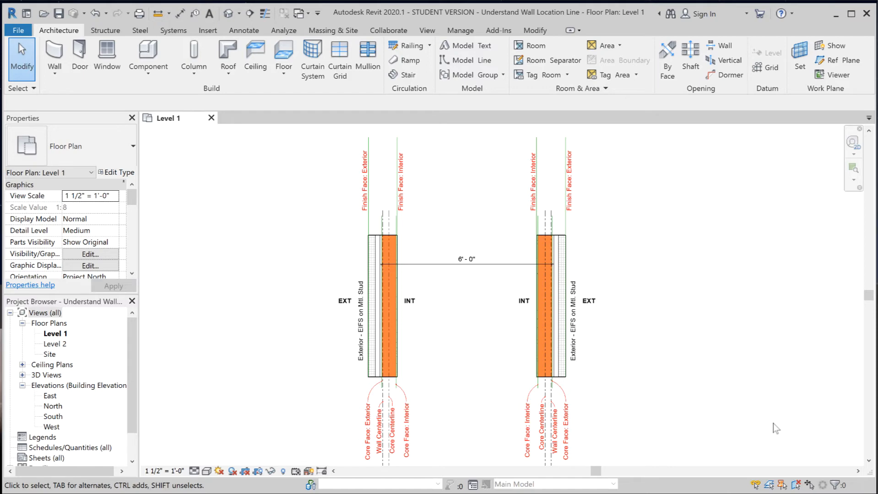
left_click(559, 242)
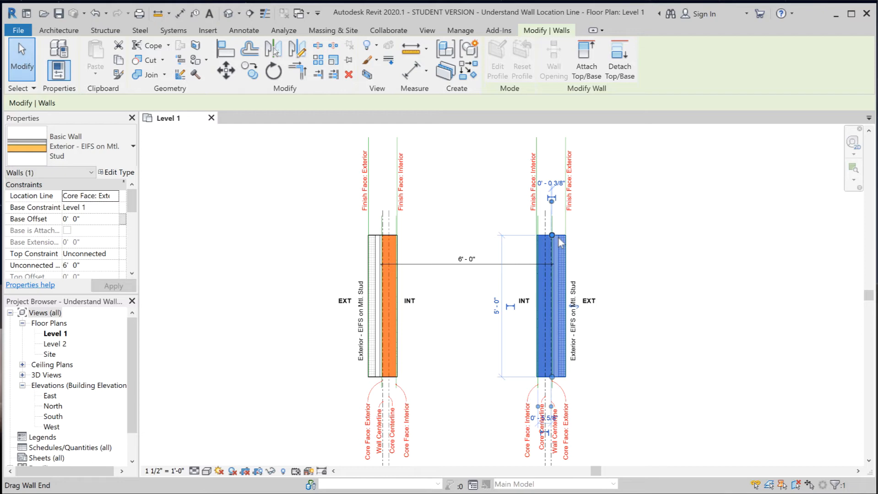
left_click(92, 146)
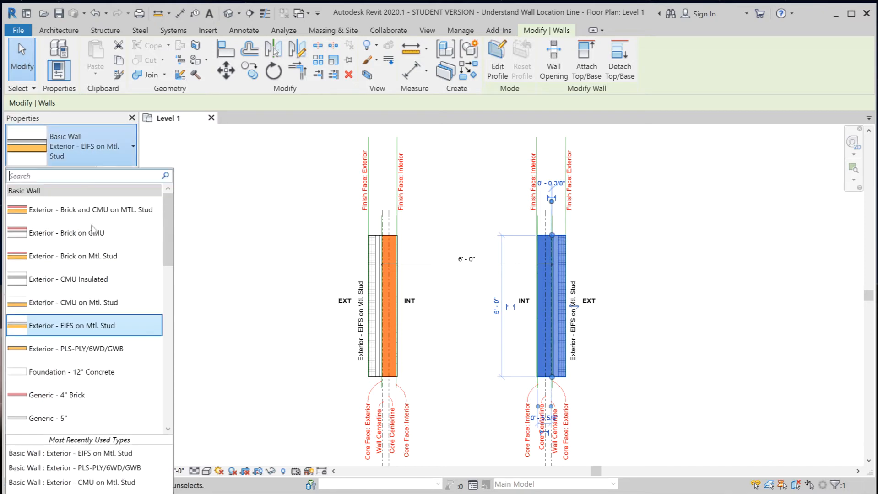
left_click(84, 349)
left_click(672, 374)
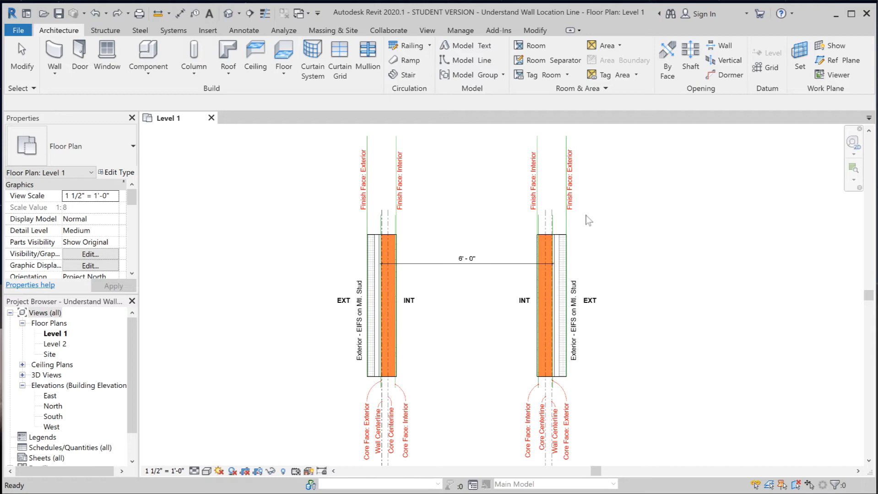
Change the right-hand EIFS wall, located by its Wall Centerline, to another wall type.
left_click(560, 236)
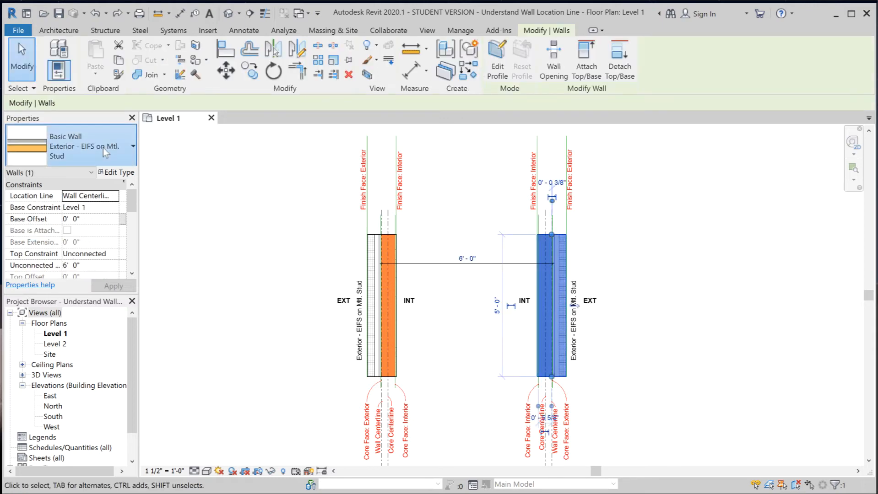
left_click(69, 147)
left_click(74, 234)
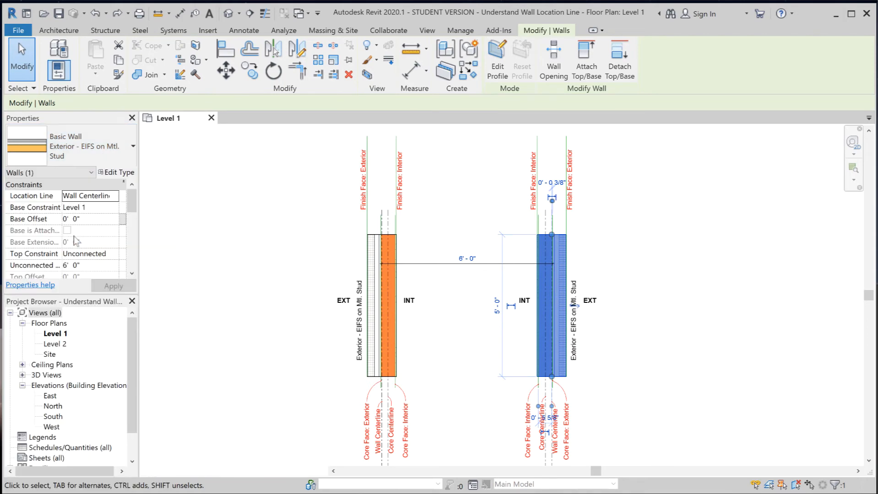
left_click(206, 277)
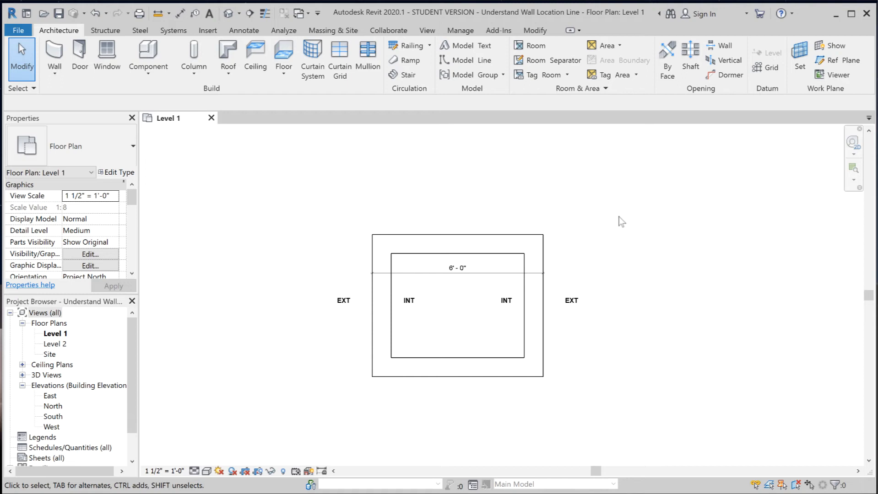
Examine the layer structure of the right-hand Generic - 8" wall and leave its type properties without changes.
left_click(531, 339)
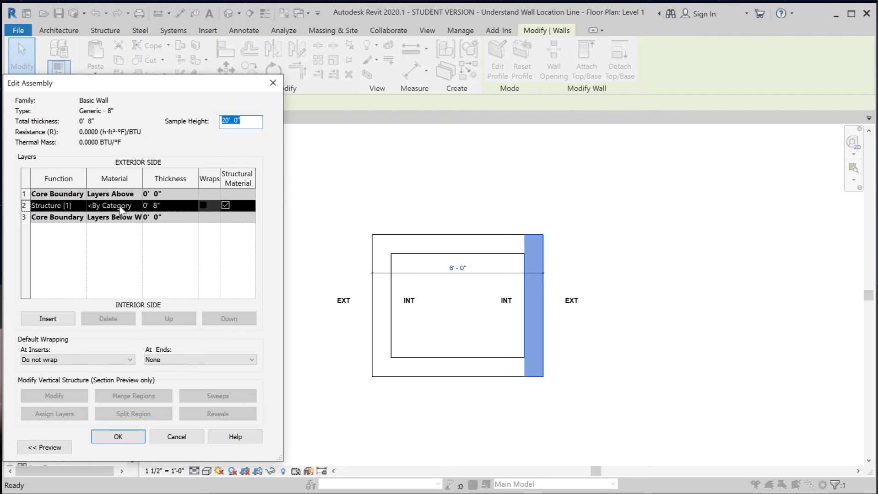
left_click(120, 437)
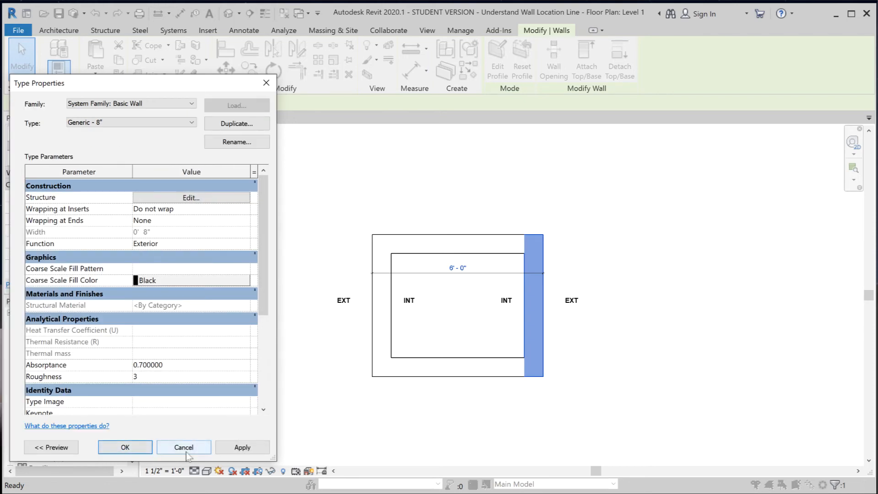
left_click(184, 448)
left_click(187, 444)
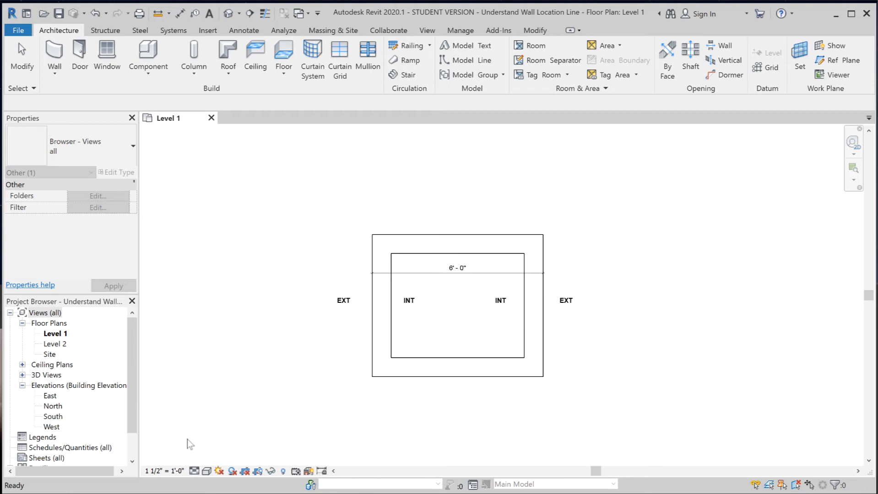
left_click(184, 438)
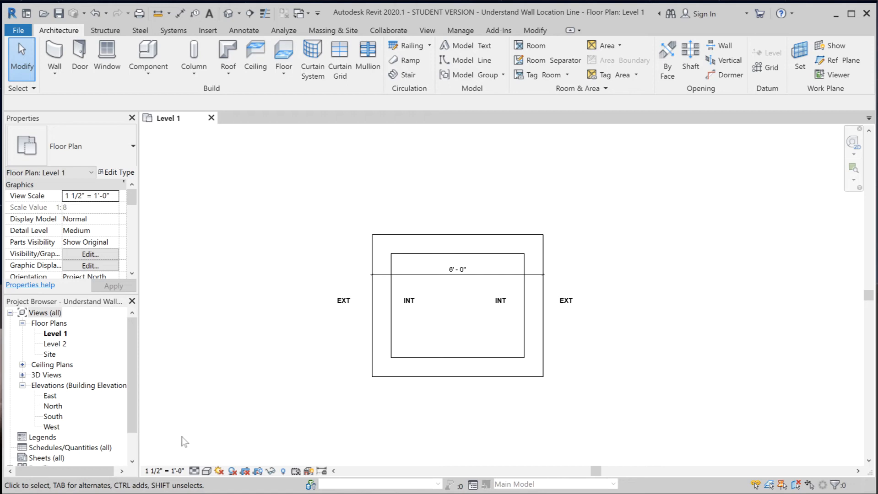
Change all four connected Generic - 8" walls to the type Exterior - PLS-PLY/6WD/GWB.
key("Tab")
left_click(394, 330)
left_click(72, 150)
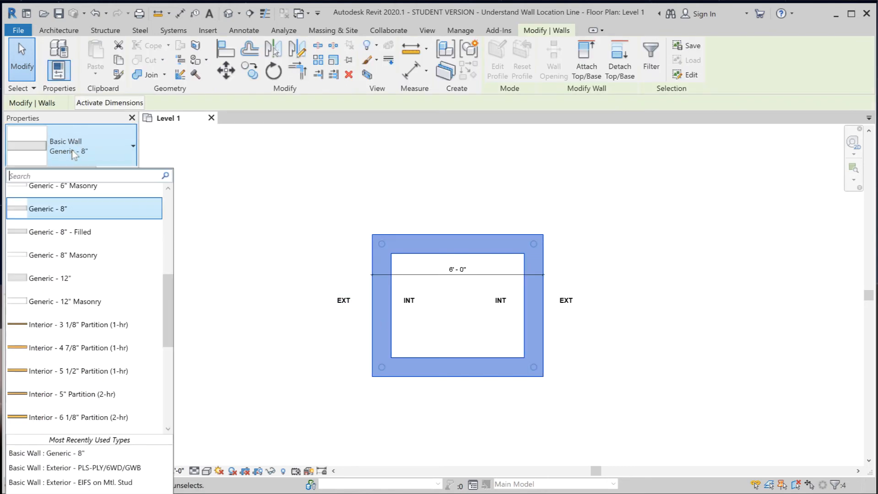
left_click_drag(166, 290, 169, 243)
mouse_move(110, 221)
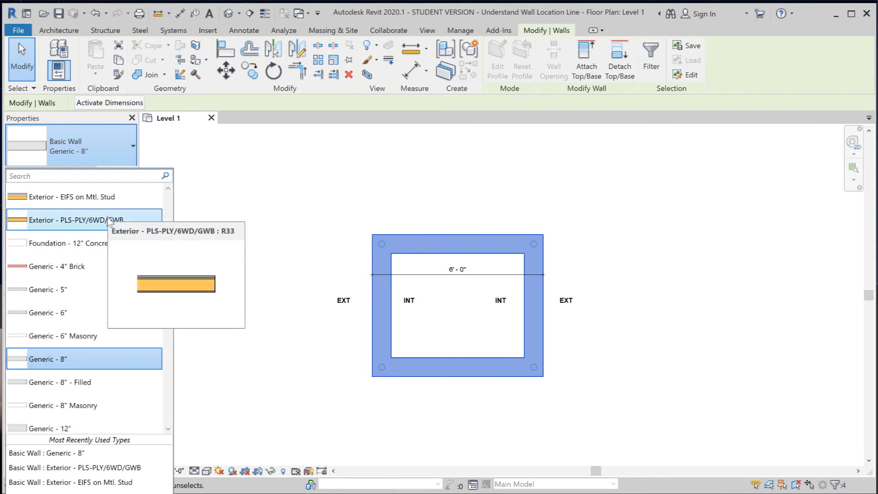
left_click(110, 221)
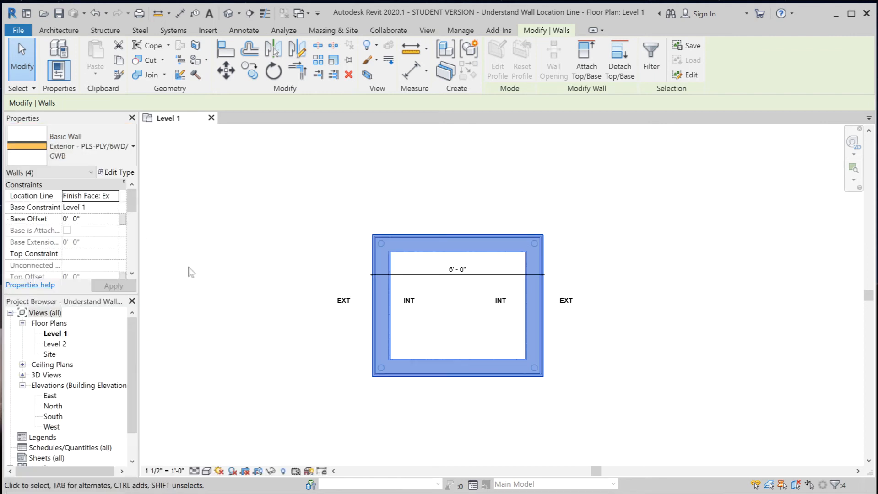
left_click(231, 359)
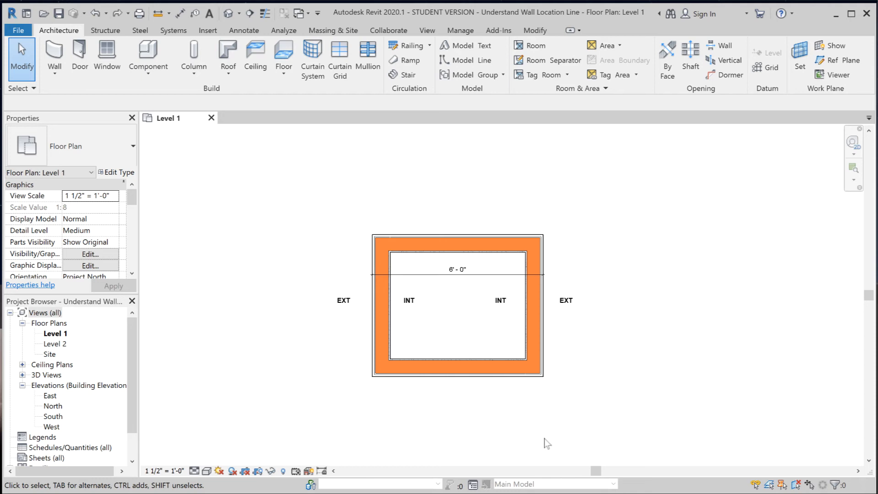
Replace the overall horizontal dimension with a Linear - 1/4" Arial aligned dimension between the exterior core faces of the left-hand and right-hand walls.
left_click(498, 276)
key("Delete")
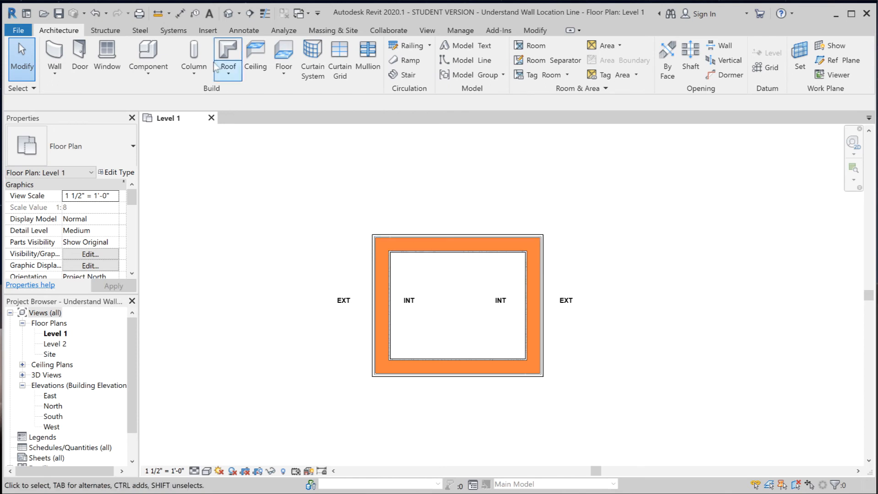
left_click(180, 13)
left_click(92, 146)
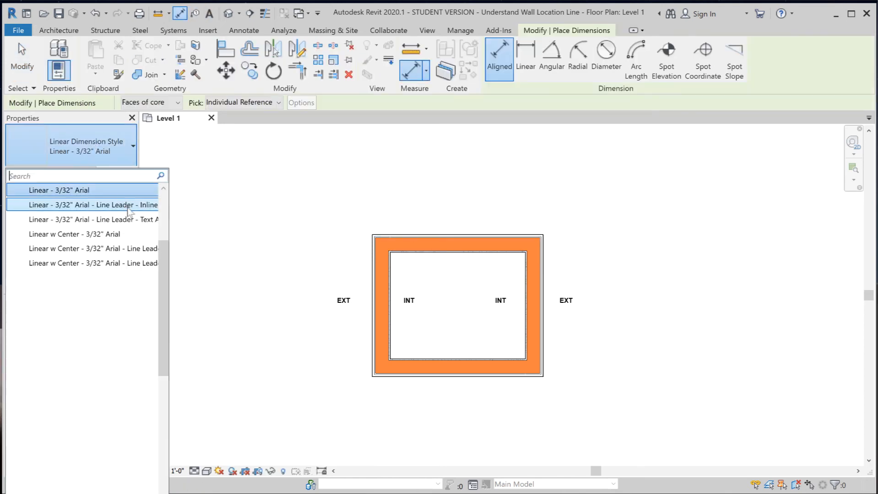
scroll(164, 259, "up", 3)
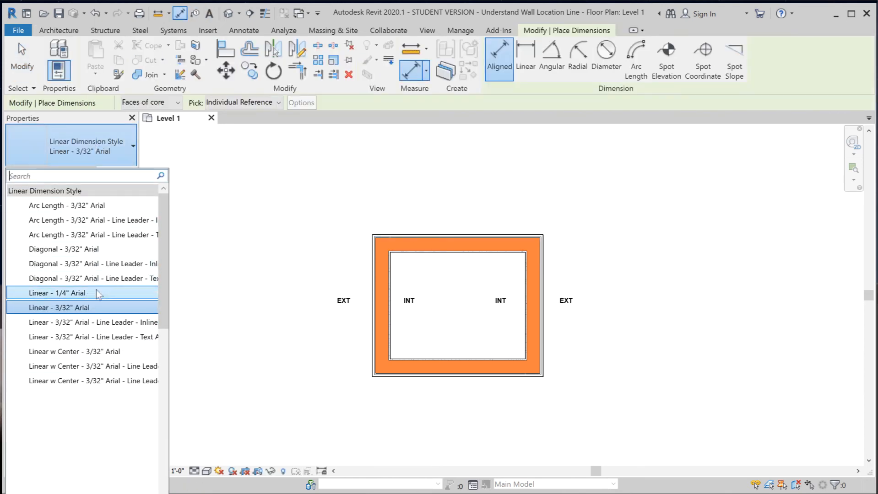
left_click(55, 289)
left_click(377, 271)
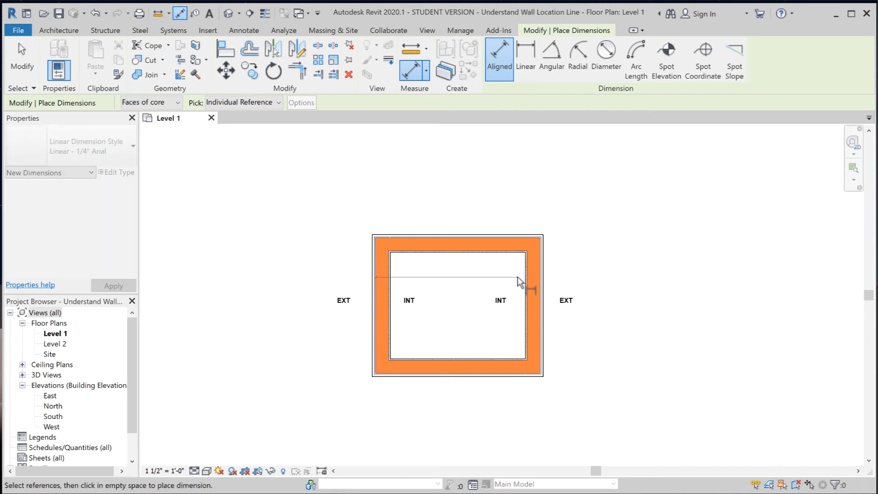
left_click(537, 271)
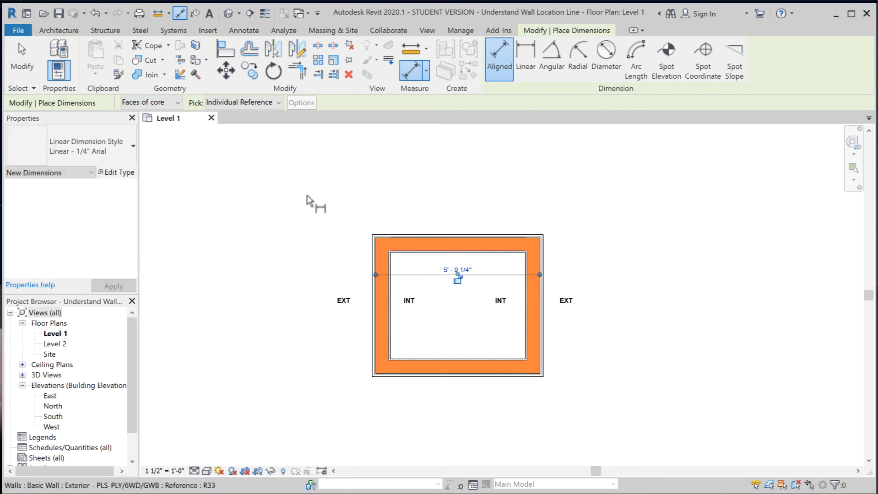
left_click(22, 57)
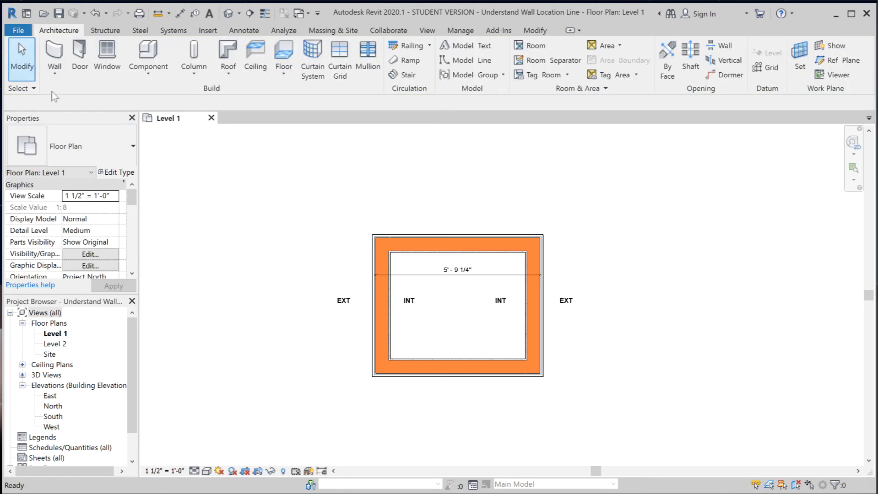
Move the right-hand wall by setting the core-to-core dimension to 6'.
left_click(538, 352)
left_click(455, 271)
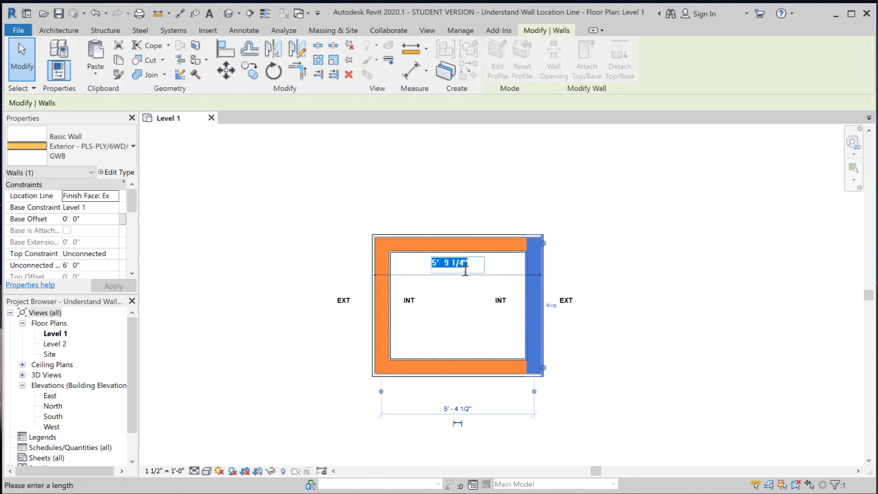
type("6")
key("Return")
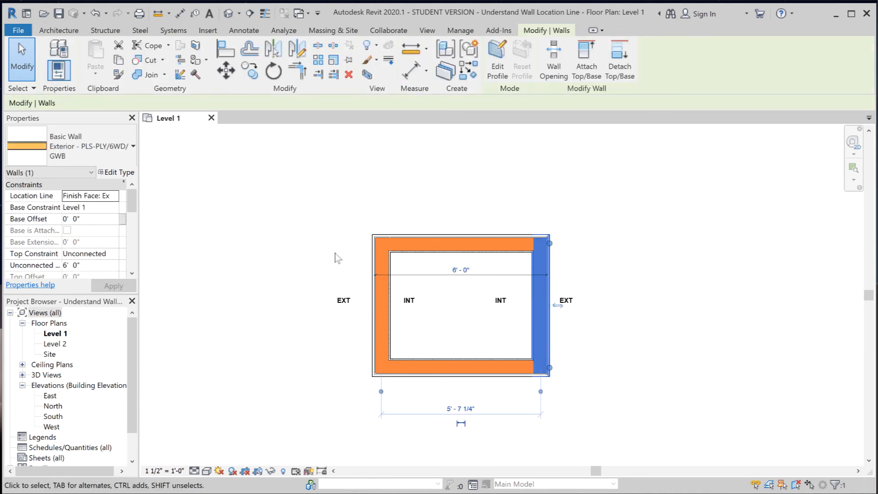
left_click(338, 259)
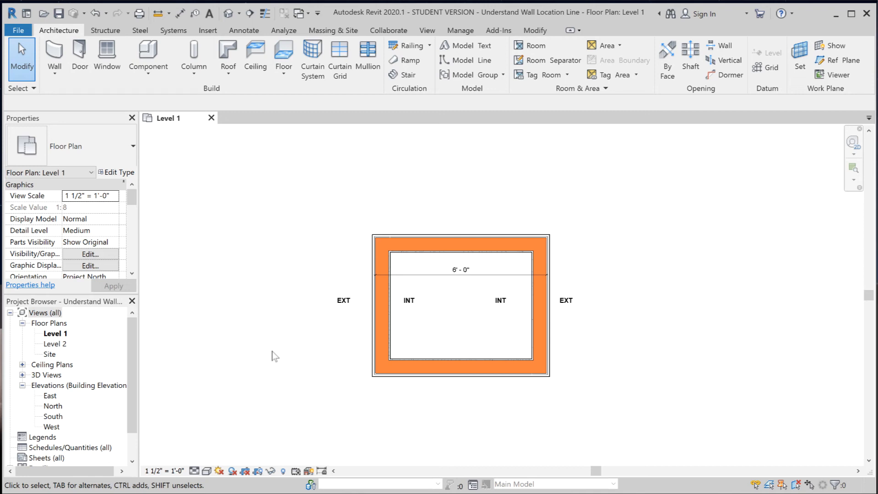
Change the right-hand wall, located by its Finish Face: Exterior, to the type Exterior - EIFS on Mtl. Stud.
left_click(544, 342)
left_click(109, 155)
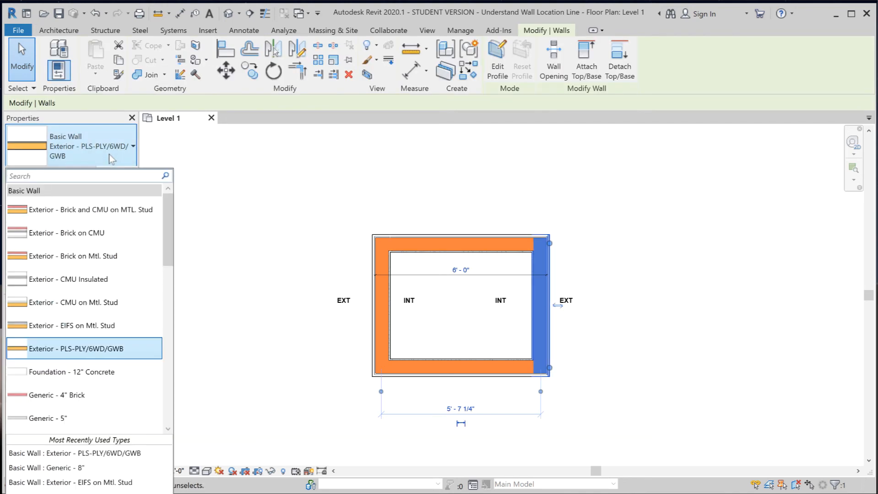
left_click(92, 327)
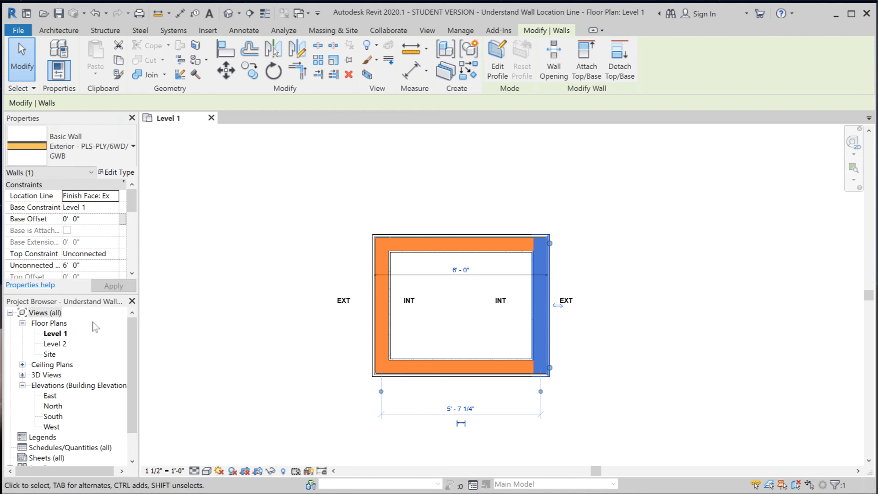
left_click(264, 365)
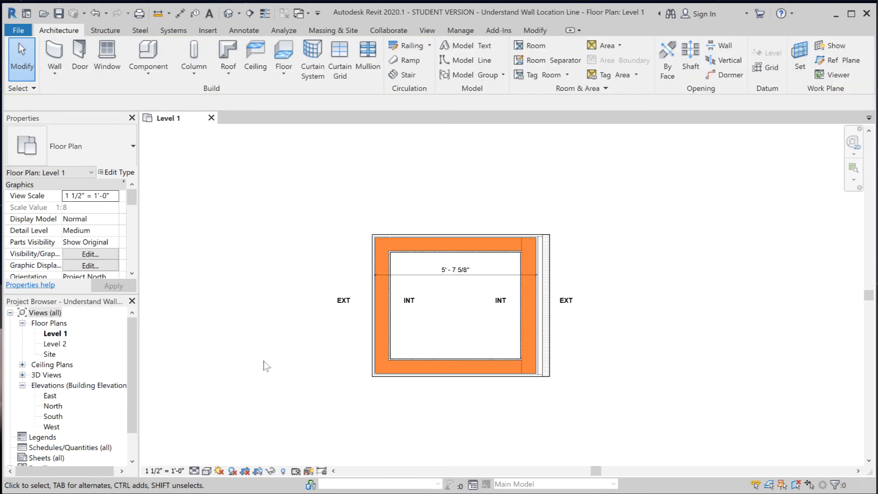